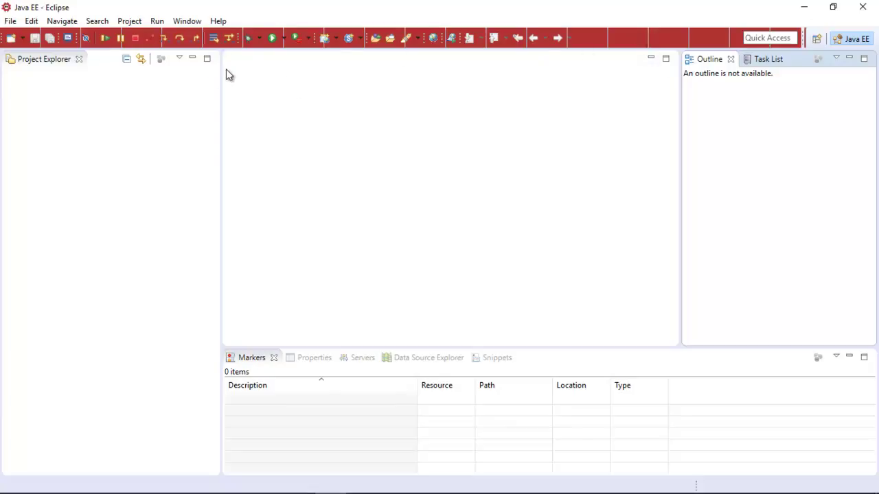
Step: Minimize the Eclipse window and open the eclipse folder inside the desktop folder eclipse-jee-mars-2-win32-x86_64
drag(221, 75, 273, 94)
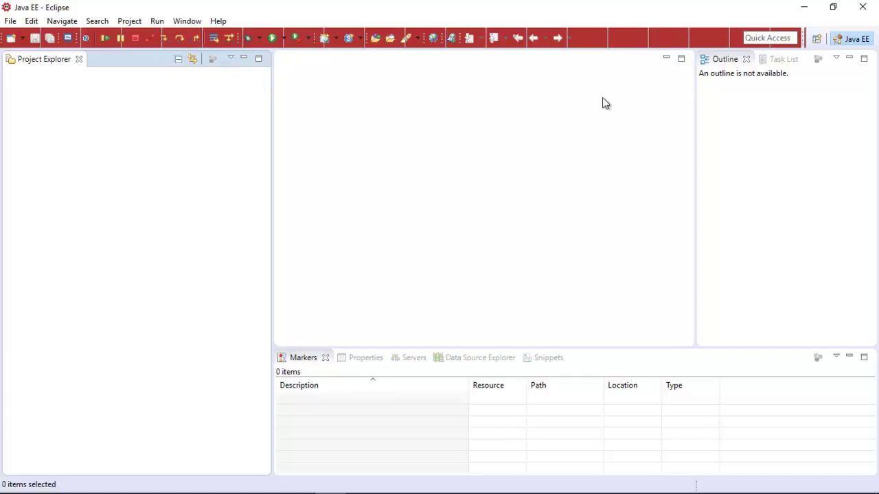
click(804, 10)
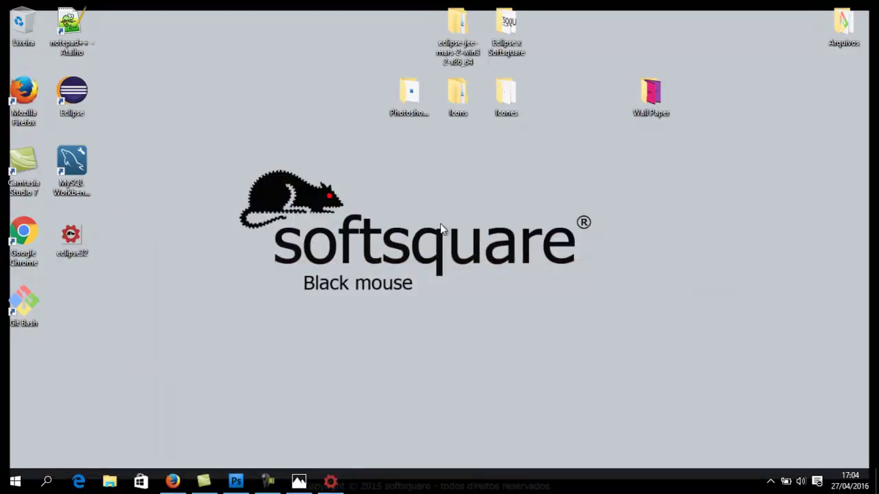
double_click(450, 34)
double_click(154, 80)
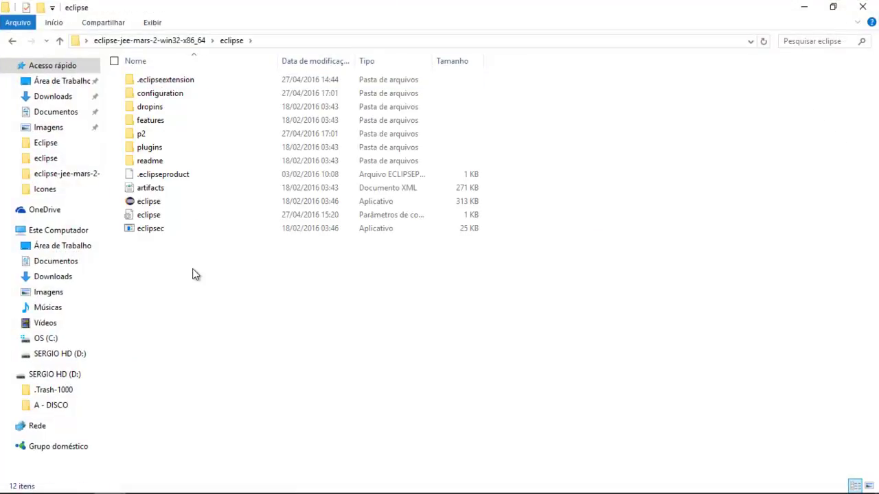
Step: Open the .eclipseproduct file in Notepad++ and change its name value to Softsquare
right_click(149, 180)
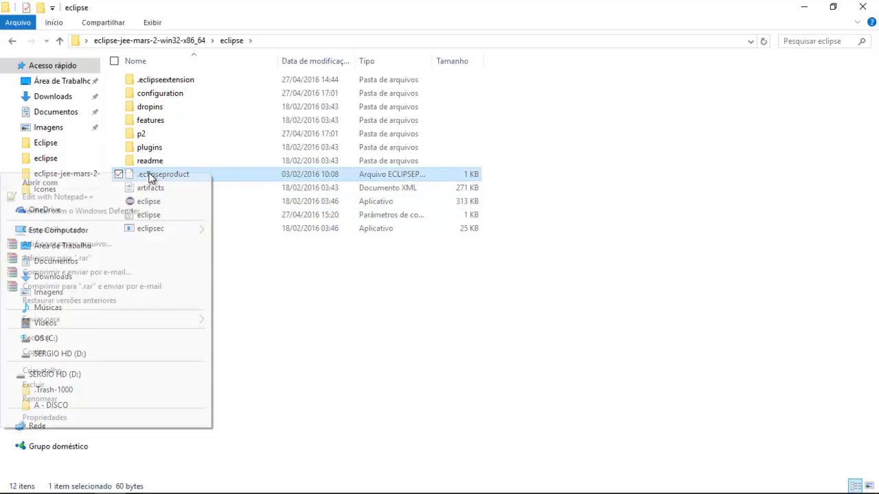
click(136, 197)
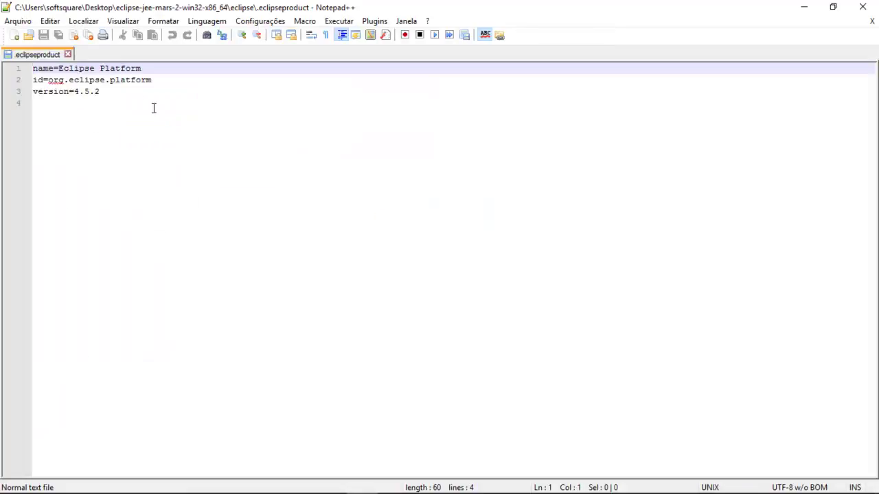
drag(150, 69, 59, 69)
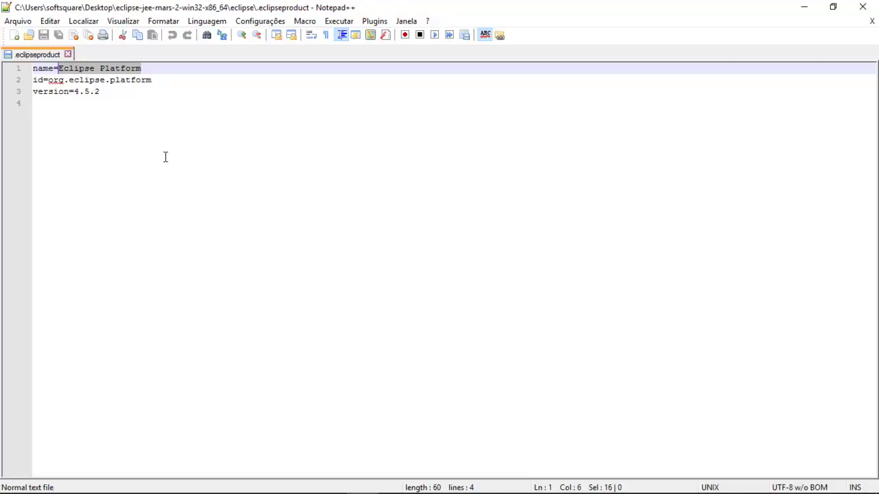
text(softsquar)
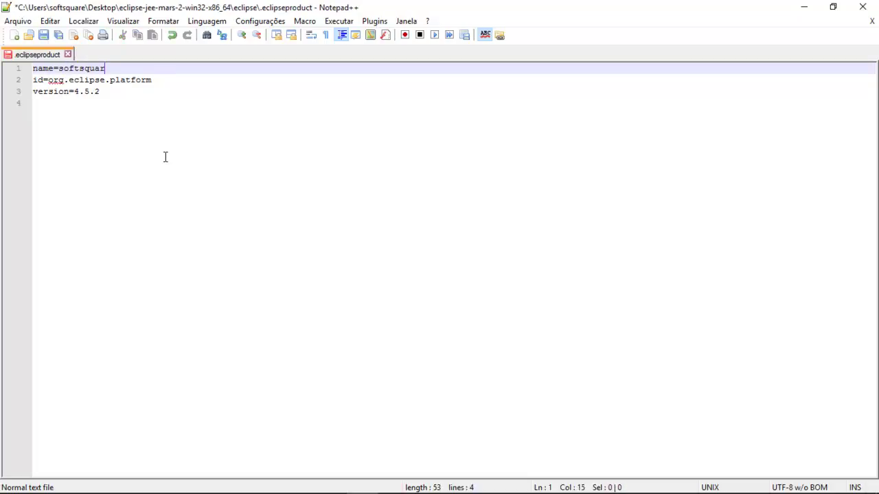
key(Left)
key(Left)
key(Left)
key(BackSpace)
text(S)
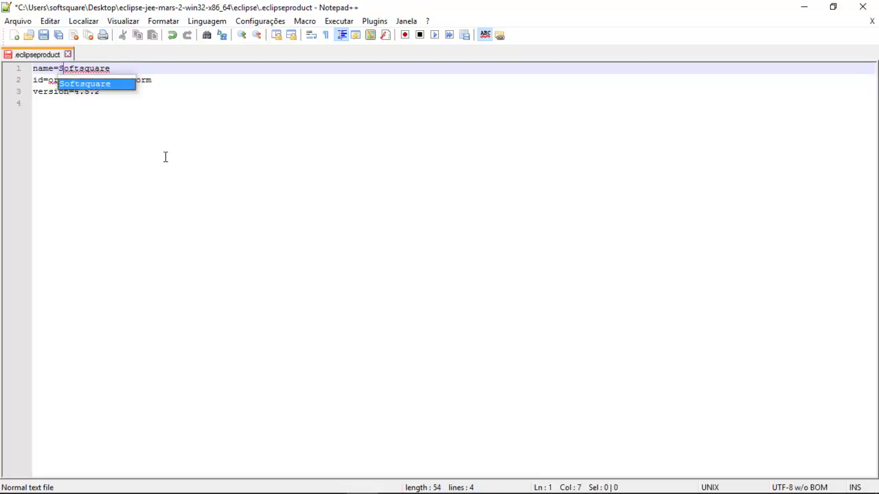
click(170, 140)
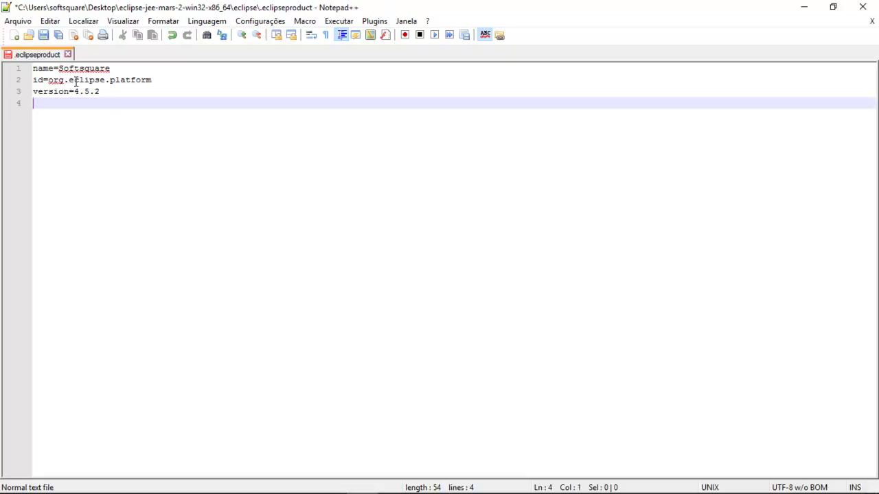
Step: Save the change to .eclipseproduct while closing the file, and exit Notepad++
click(67, 55)
click(426, 301)
click(863, 7)
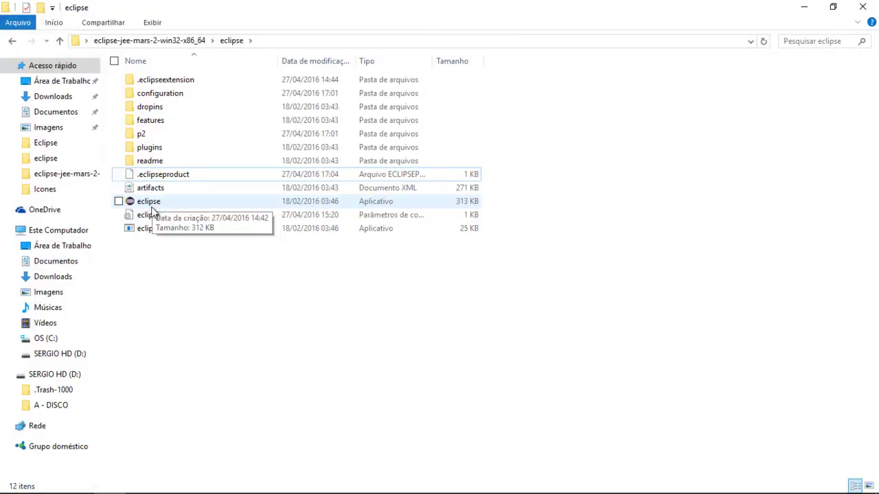
Step: View the eclipse.ini launcher settings in Notepad++ and close the editor without editing the file
click(149, 216)
right_click(149, 217)
click(89, 247)
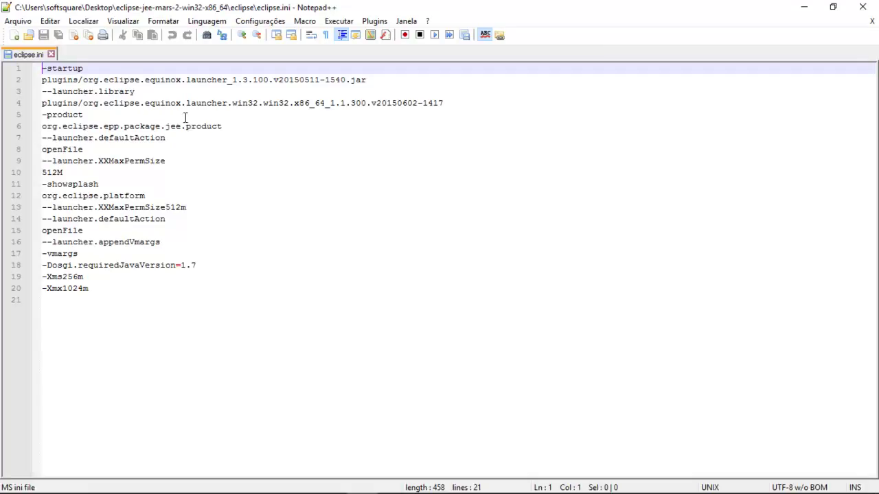
click(51, 54)
click(862, 6)
click(463, 343)
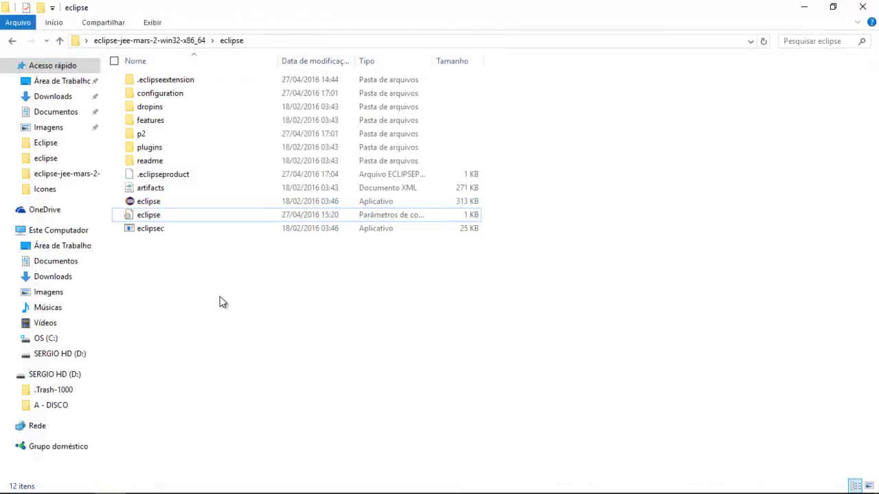
Step: Look through the contents of the readme and plugins folders and return to the eclipse folder
double_click(150, 162)
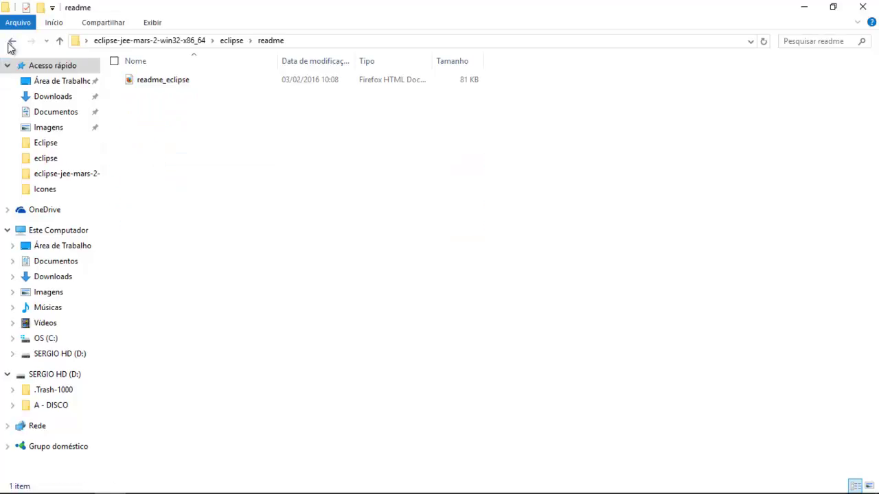
click(11, 40)
double_click(144, 148)
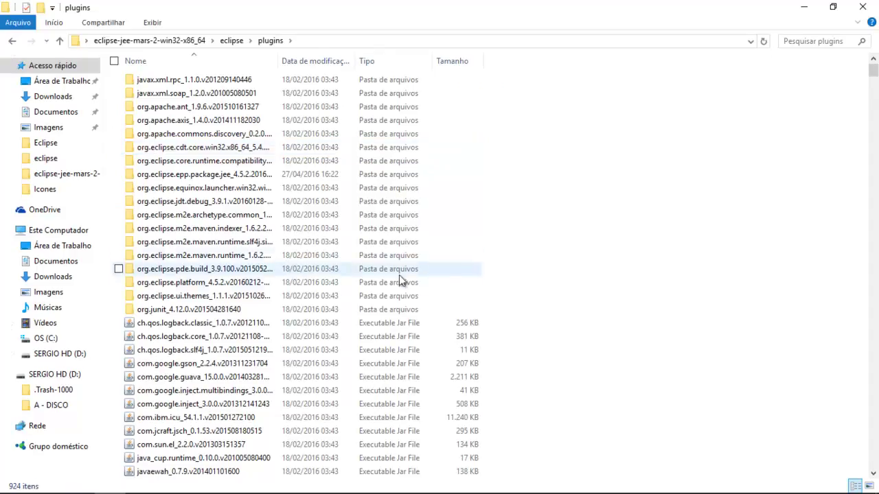
scroll(409, 281, down, 9)
scroll(412, 283, down, 20)
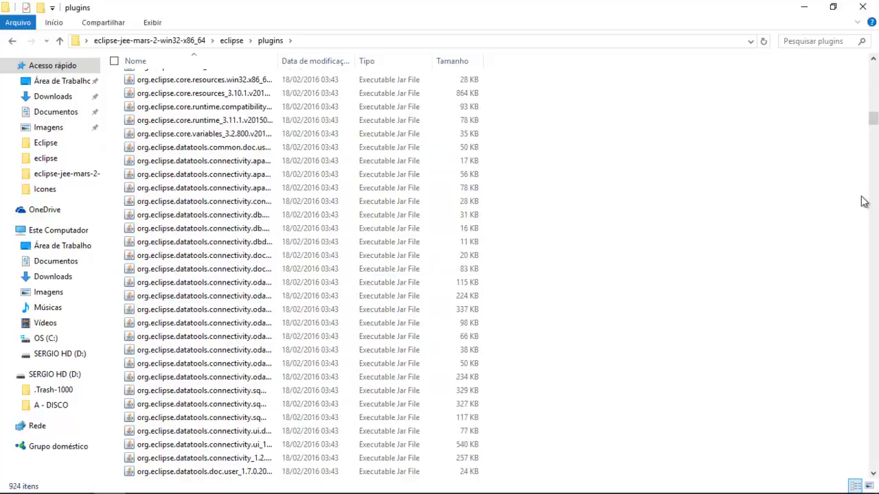
mouse_move(875, 129)
mouse_down()
mouse_move(875, 461)
mouse_move(875, 127)
mouse_up()
click(12, 40)
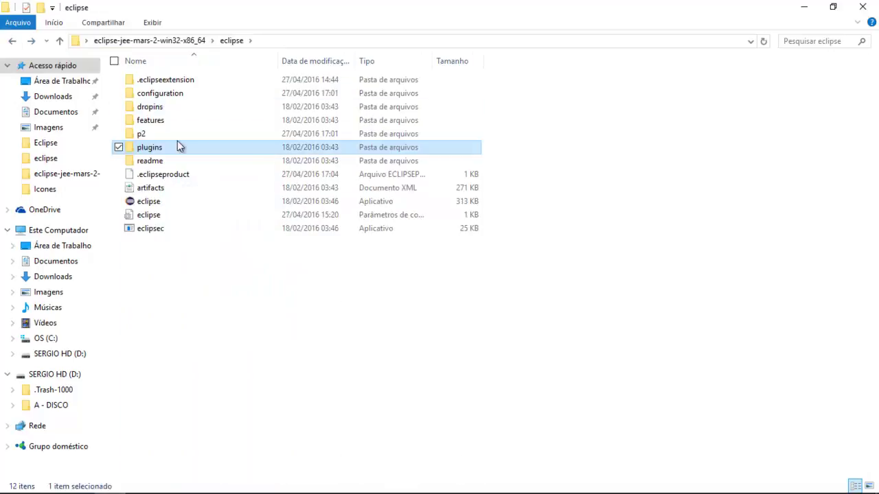
Step: Browse the features folder's list of Eclipse feature packages and return to the eclipse folder
double_click(152, 122)
scroll(493, 251, down, 7)
scroll(494, 248, down, 20)
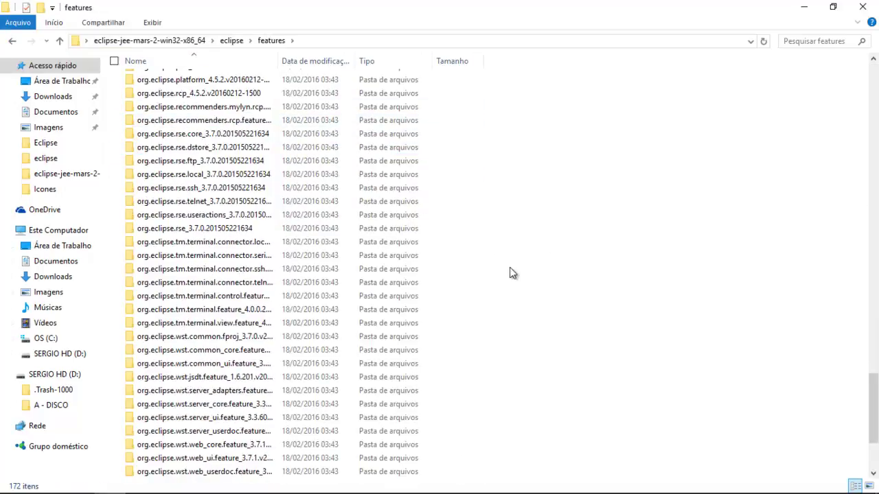
scroll(492, 263, up, 20)
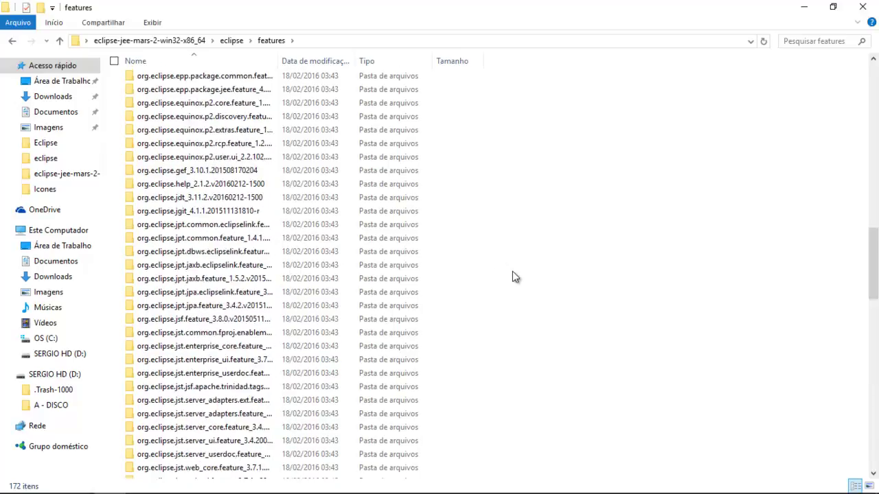
click(11, 40)
Step: Open org.eclipse.ui.ide.prefs from the configuration\.settings folder in Notepad++
double_click(165, 92)
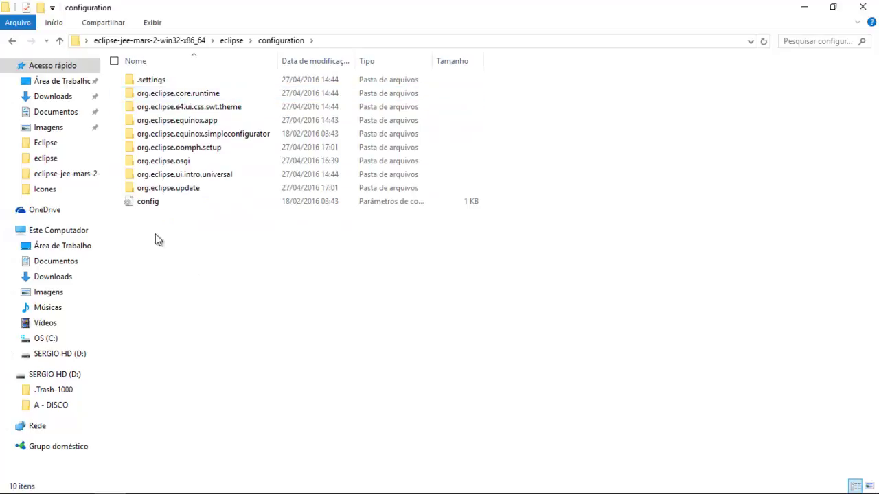
double_click(153, 80)
right_click(153, 83)
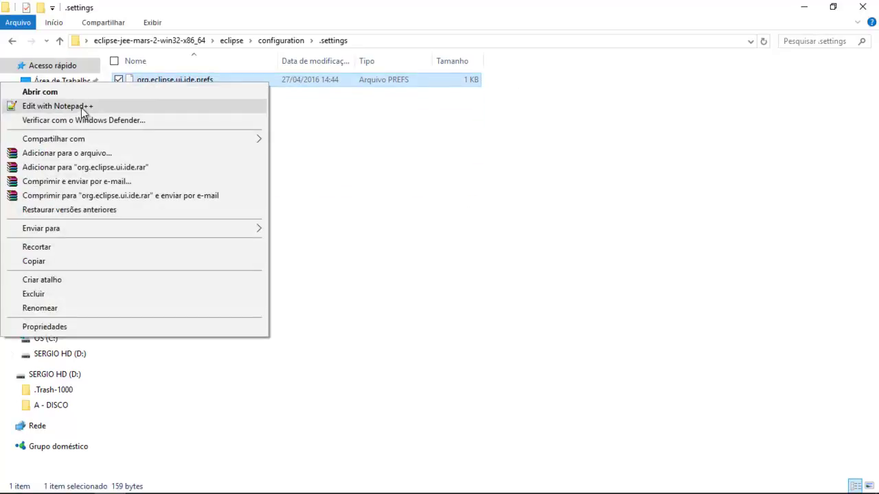
click(82, 110)
Step: Examine the recent-workspace and workspace-selection preferences in org.eclipse.ui.ide.prefs, and close Notepad++
click(188, 116)
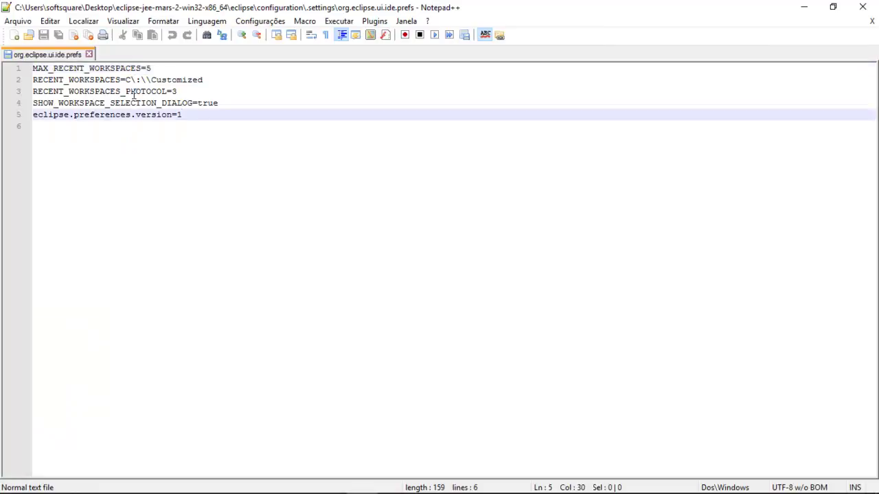
double_click(168, 79)
click(212, 79)
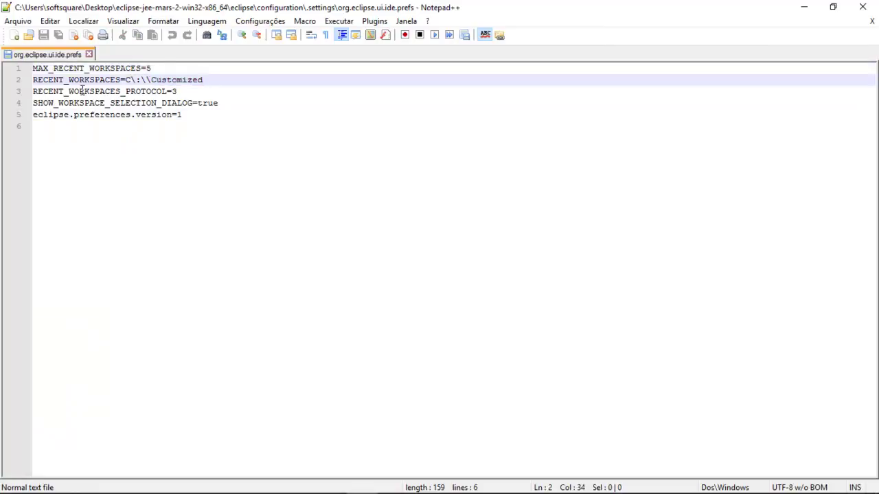
click(122, 92)
click(93, 103)
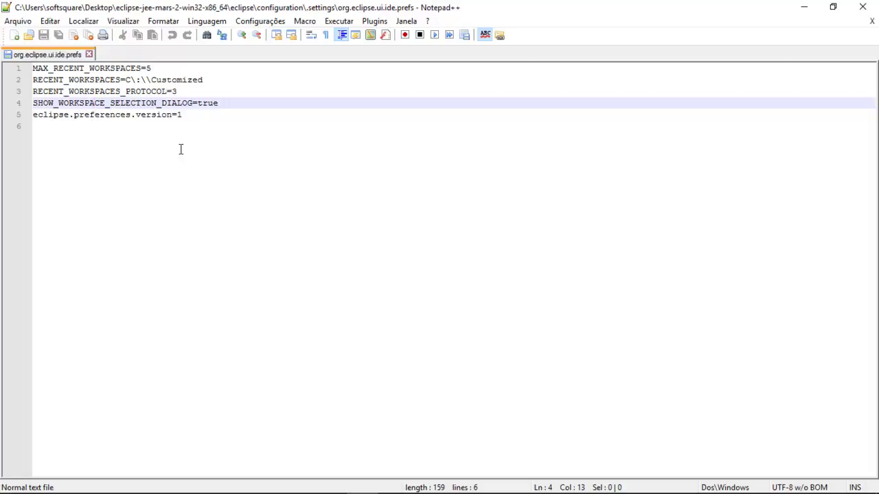
click(186, 115)
key(ctrl+a)
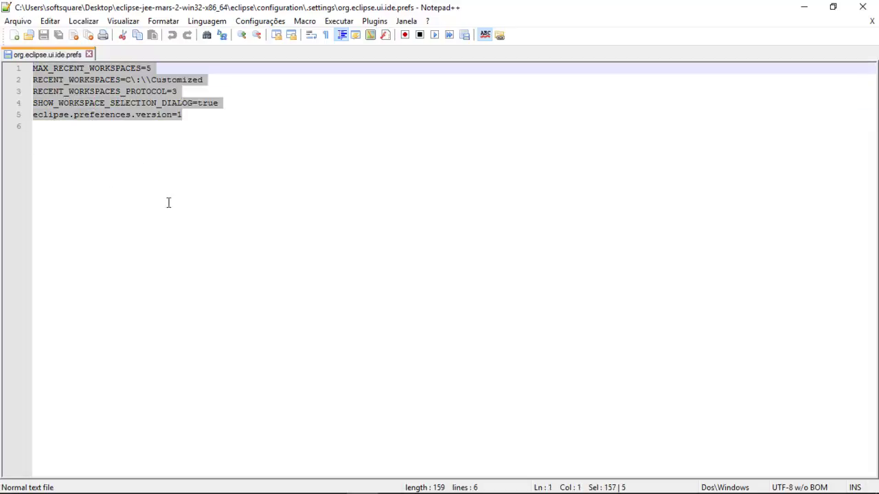
click(88, 54)
click(864, 7)
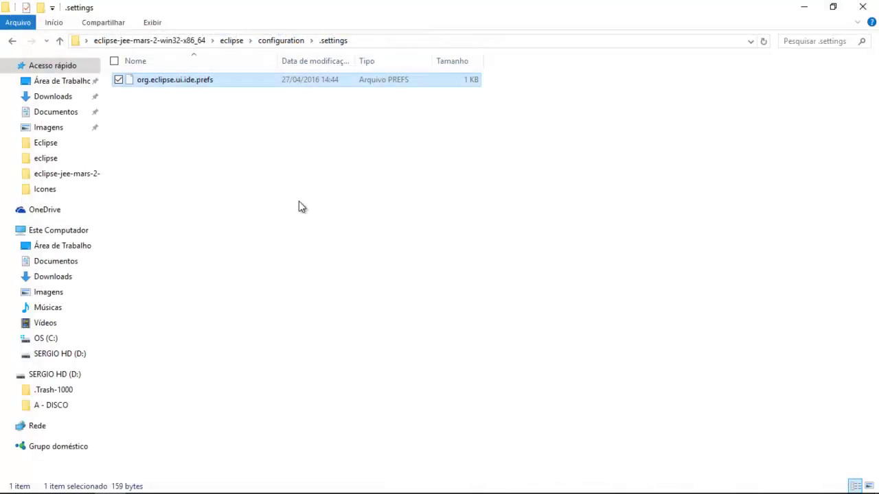
Step: View the config.ini file of the configuration folder in Notepad++ and close the editor
click(12, 41)
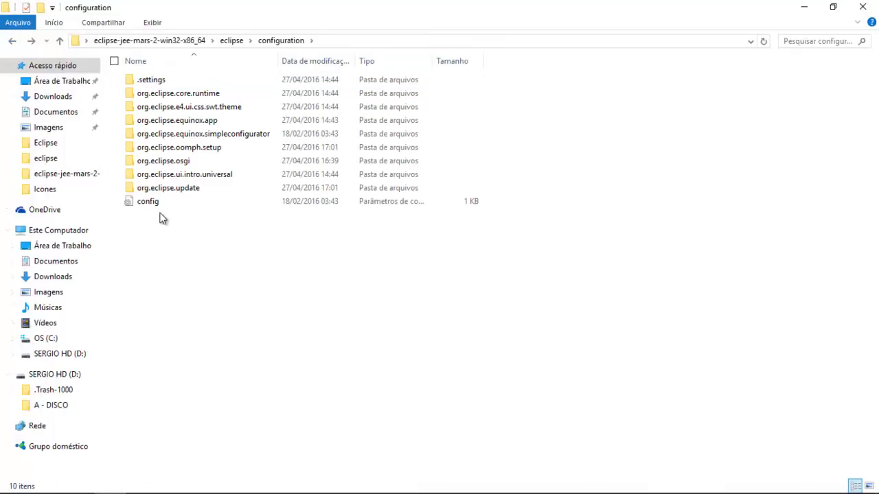
right_click(153, 201)
click(96, 247)
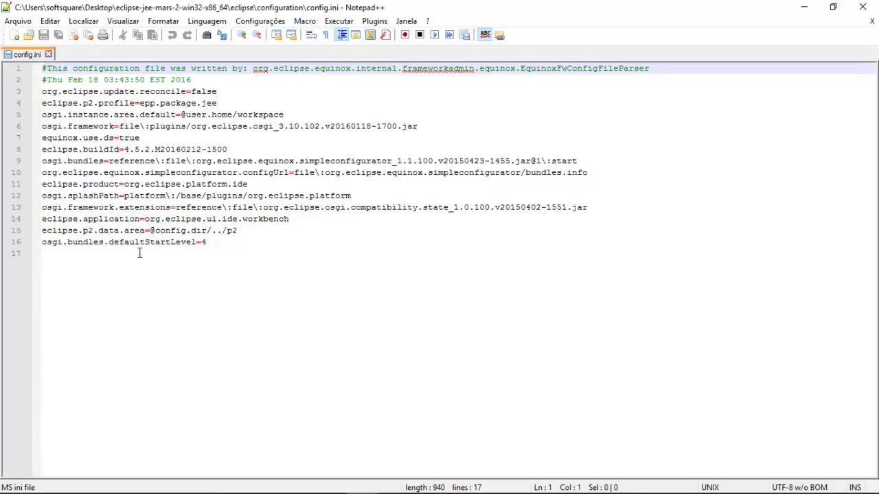
click(48, 53)
click(862, 6)
click(512, 263)
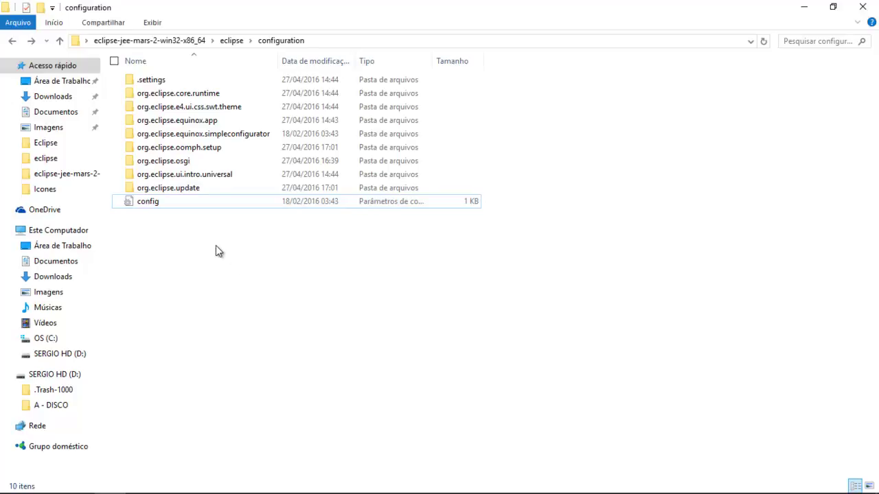
Step: Look inside the org.eclipse.e4.ui.css.swt.theme folder and return to the eclipse folder
double_click(184, 110)
click(13, 41)
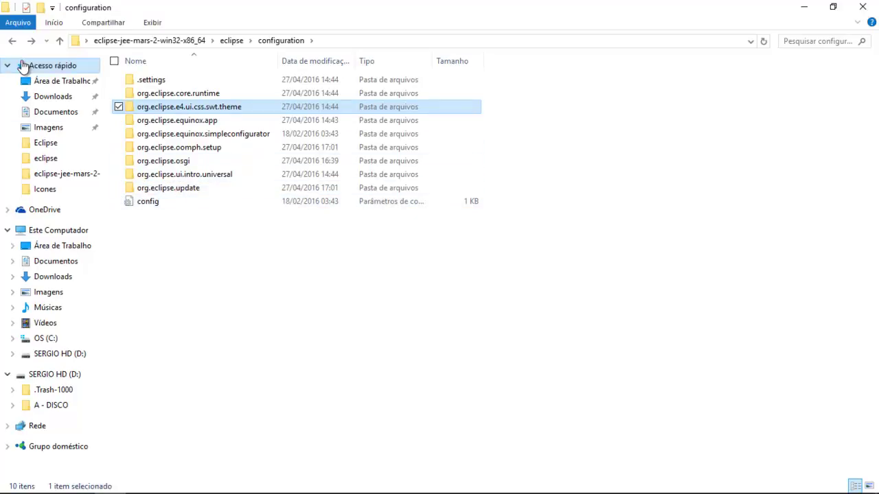
click(13, 41)
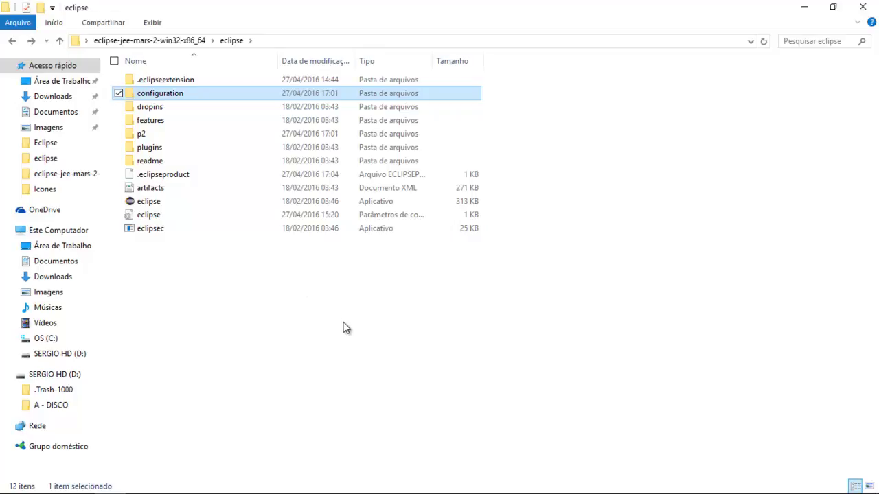
Step: Try to launch the eclipse application from this folder with the C:\Customized workspace
double_click(171, 202)
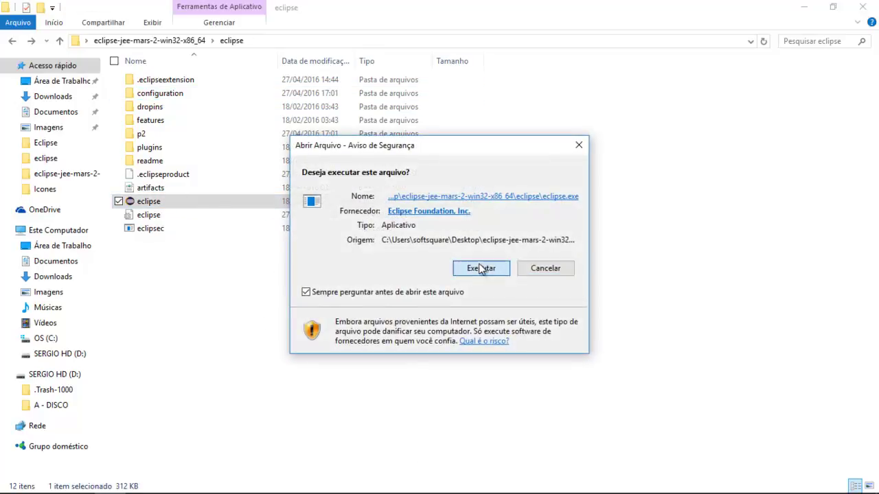
click(479, 267)
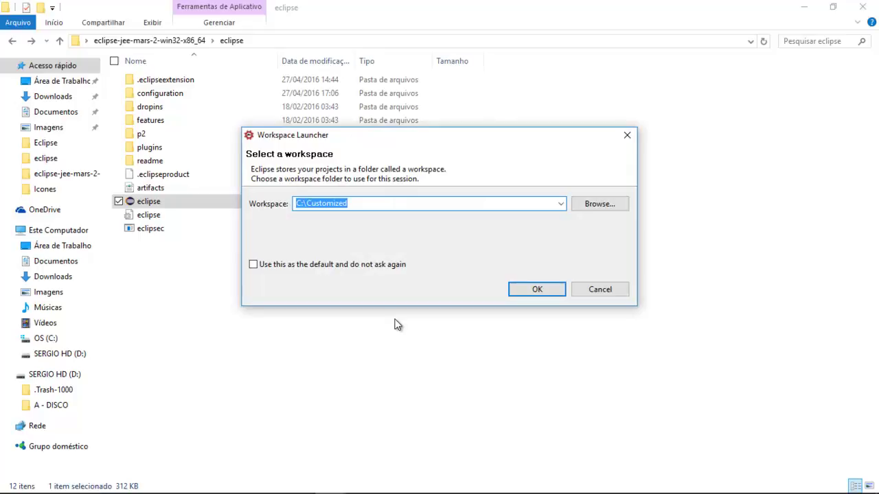
key(Return)
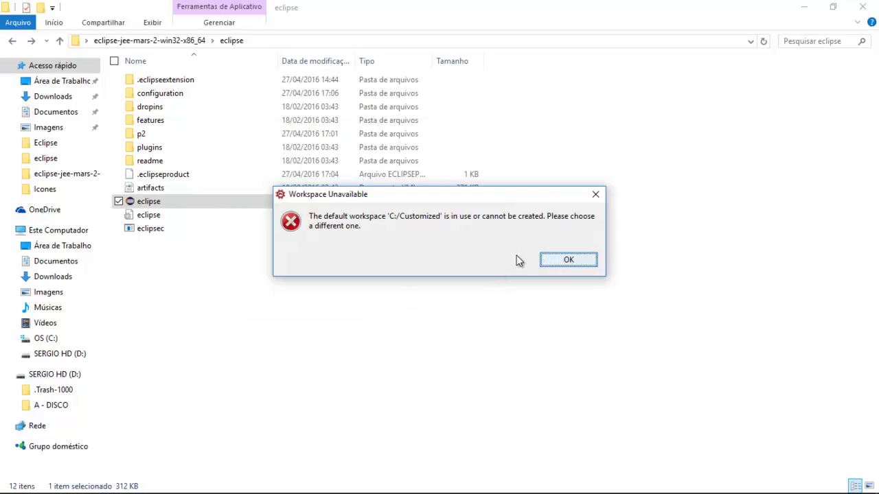
click(555, 267)
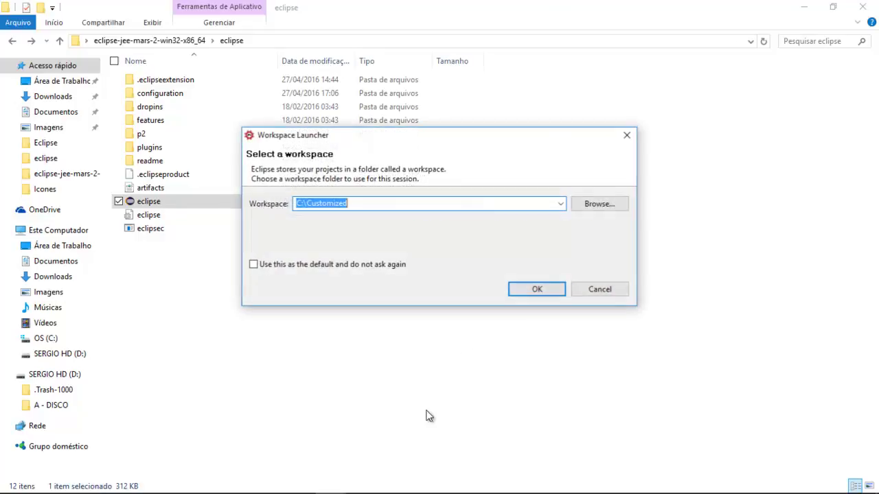
click(597, 294)
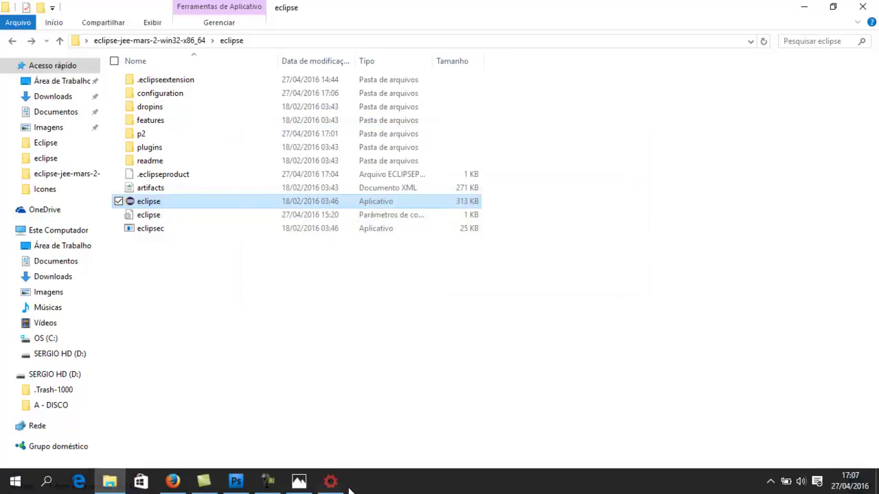
Step: Switch to the Eclipse instance that is already running and exit it, confirming the exit
click(334, 480)
key(alt+F4)
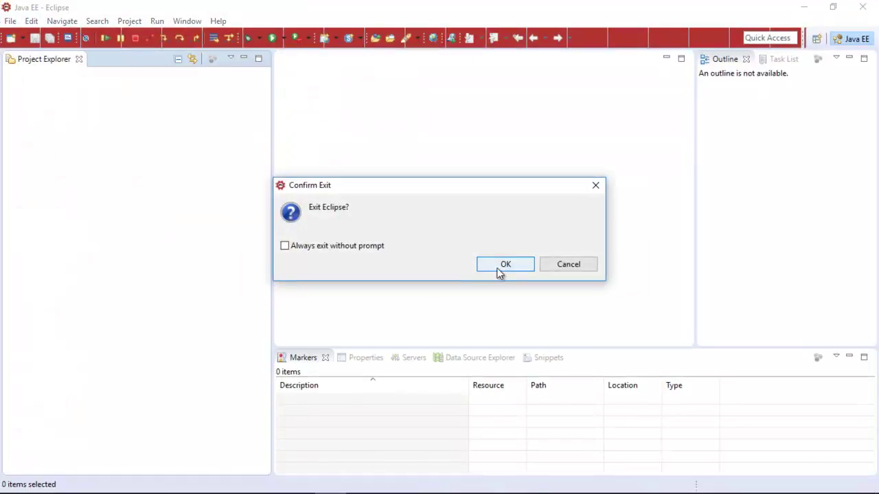
click(499, 268)
click(460, 361)
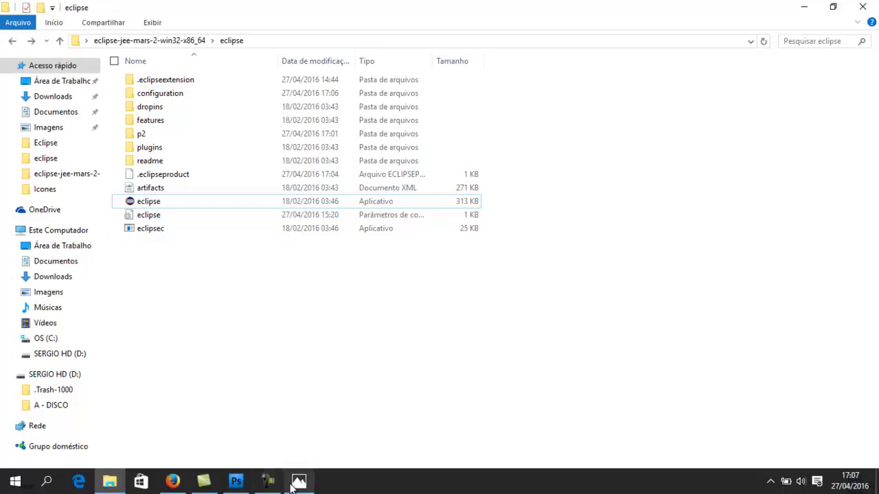
mouse_move(295, 484)
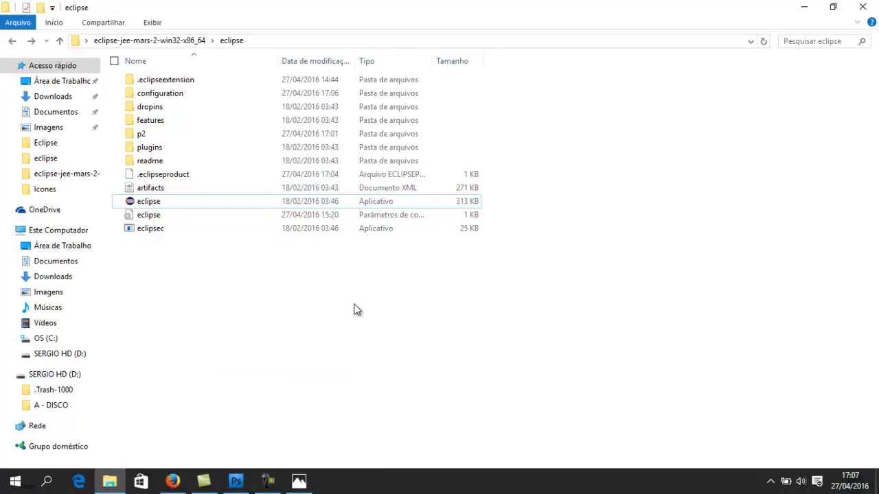